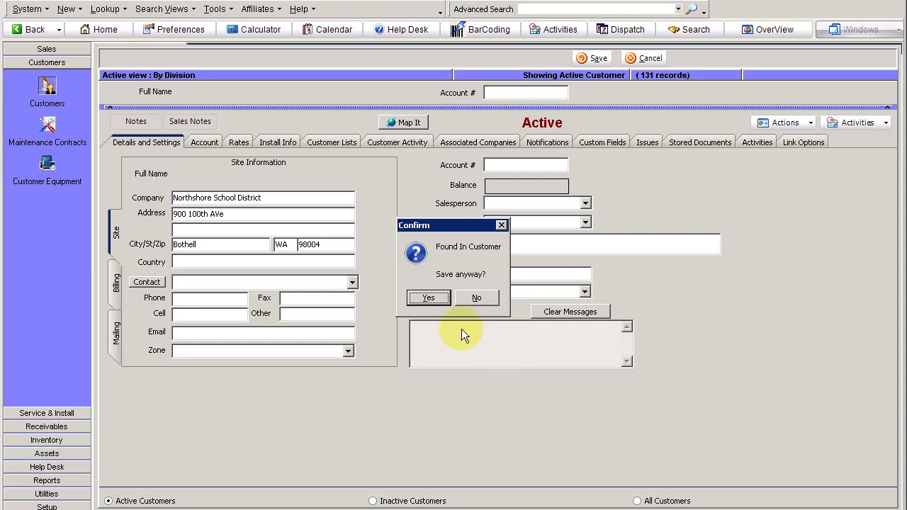
# - Save the Northshore School District customer despite the duplicate name and start a new service order for it
pyautogui.click(428, 298)
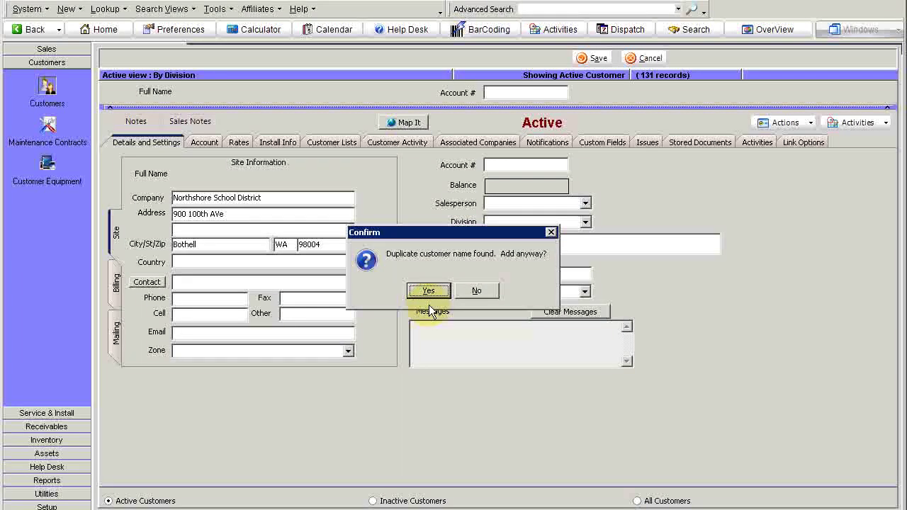
pyautogui.click(429, 292)
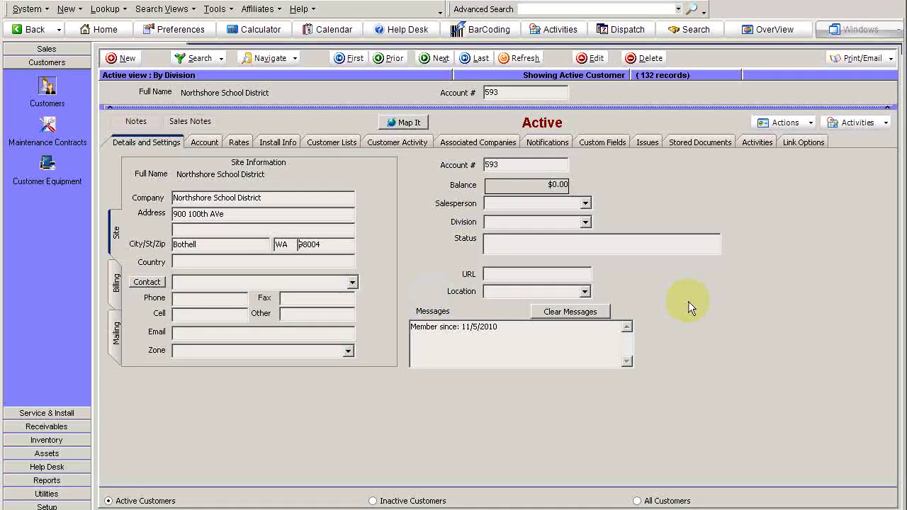
pyautogui.click(790, 123)
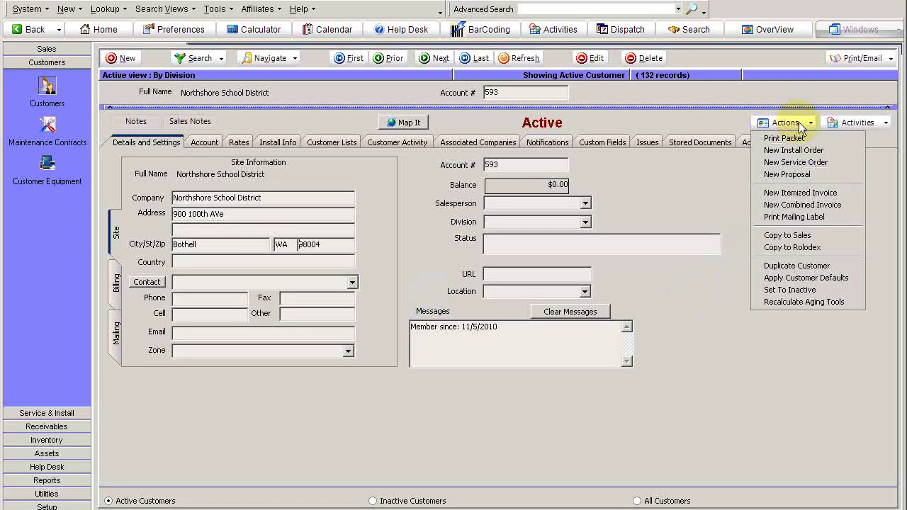
pyautogui.click(799, 163)
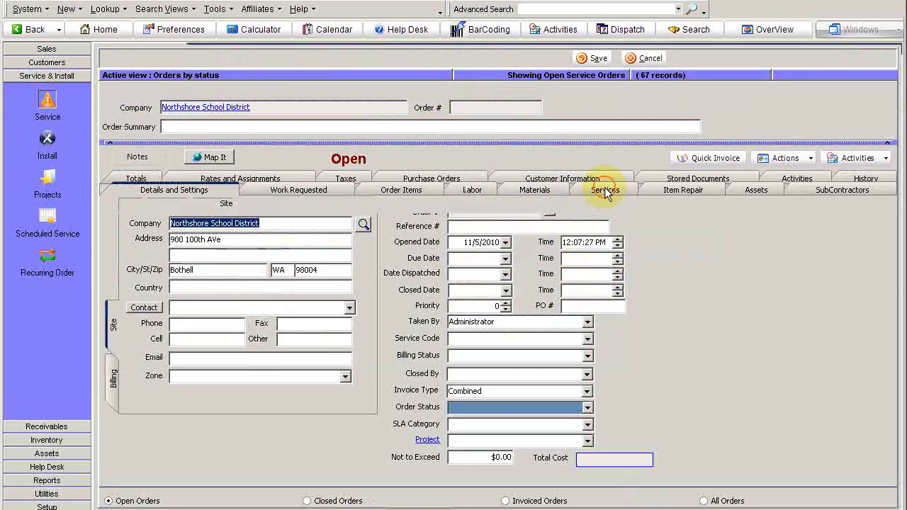
# - Add an Inspection service to the Northshore School District service order and save the order
pyautogui.click(606, 190)
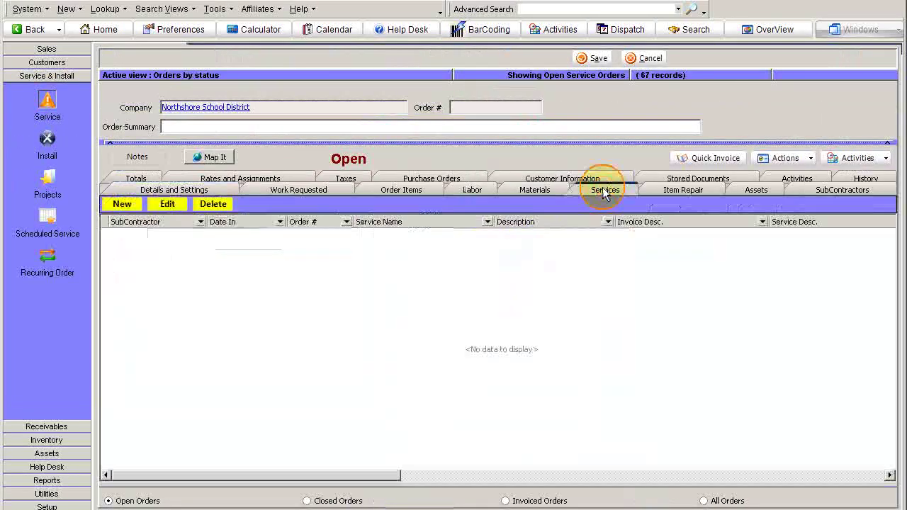
pyautogui.click(122, 204)
pyautogui.click(128, 210)
pyautogui.doubleClick(128, 210)
pyautogui.click(460, 489)
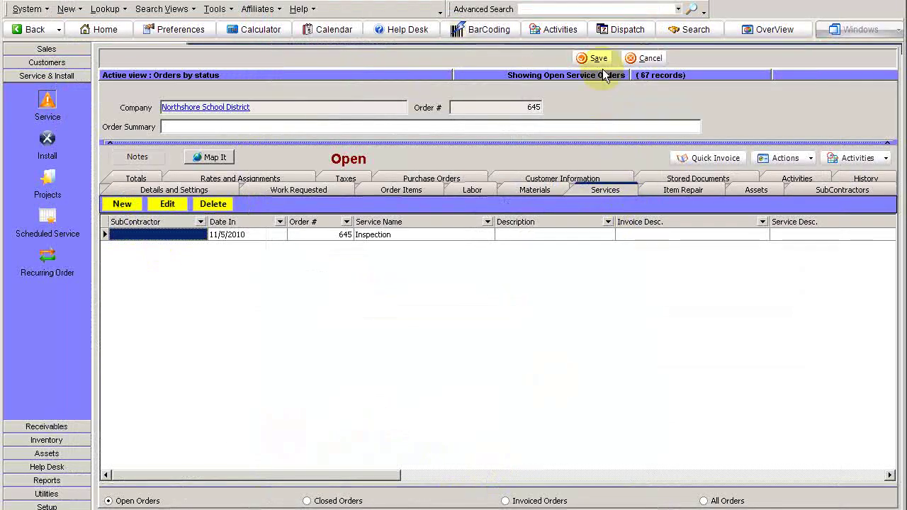
pyautogui.click(598, 58)
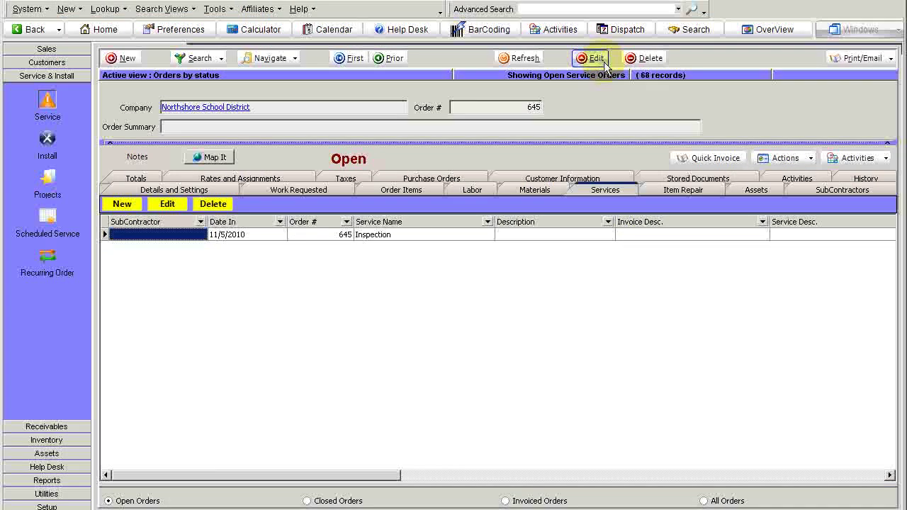
# - Generate an invoice for the service order and decline to close the order
pyautogui.click(776, 157)
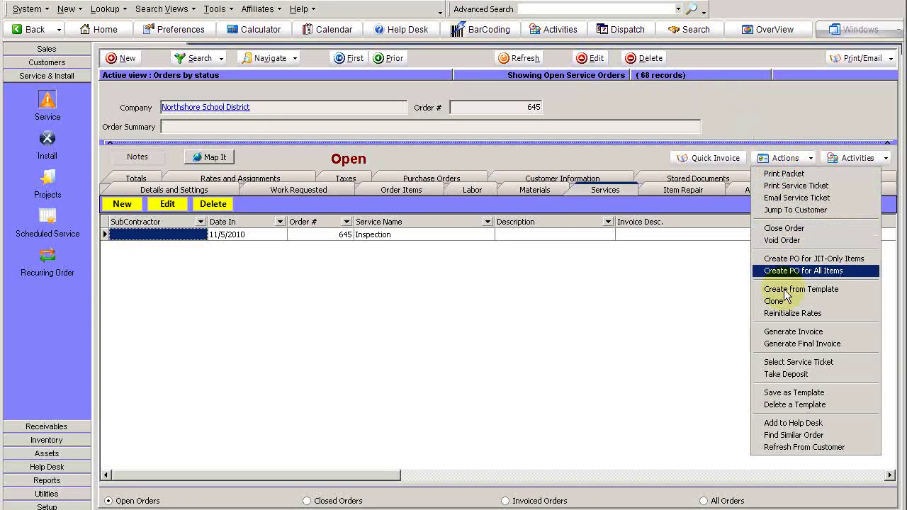
pyautogui.click(793, 332)
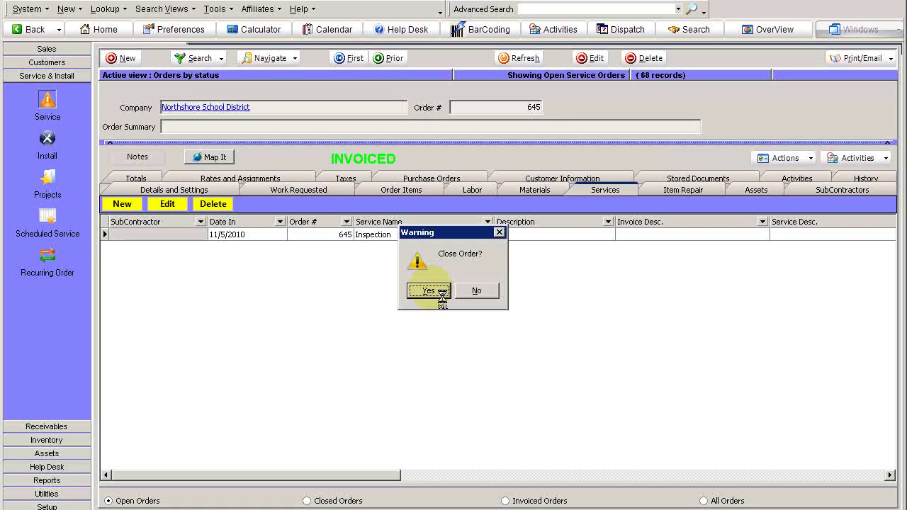
pyautogui.click(477, 290)
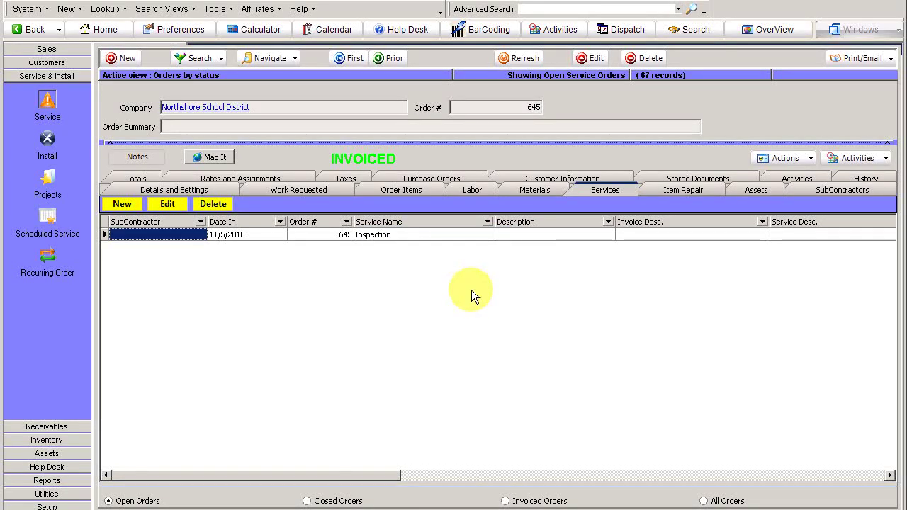
# - Switch to SQLink and export the new customers to QuickBooks, skipping customers with duplicate names
pyautogui.click(435, 509)
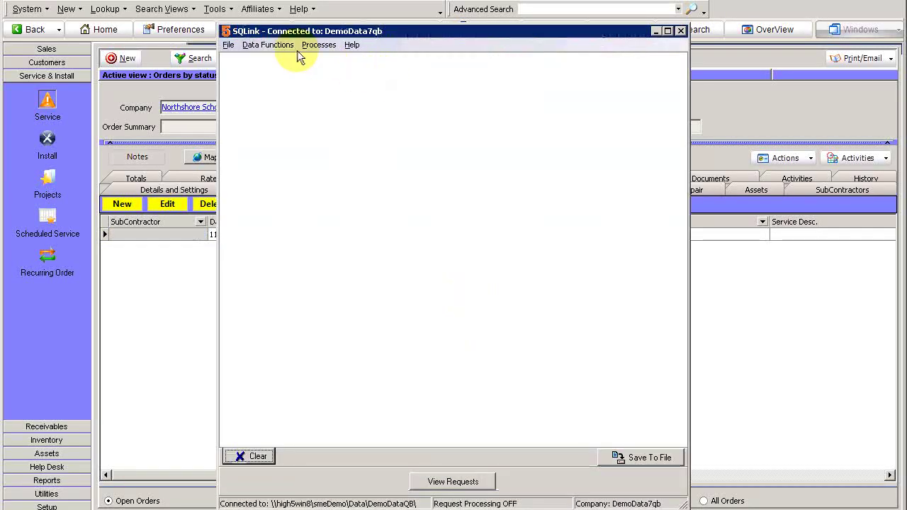
pyautogui.click(272, 45)
pyautogui.moveTo(319, 79)
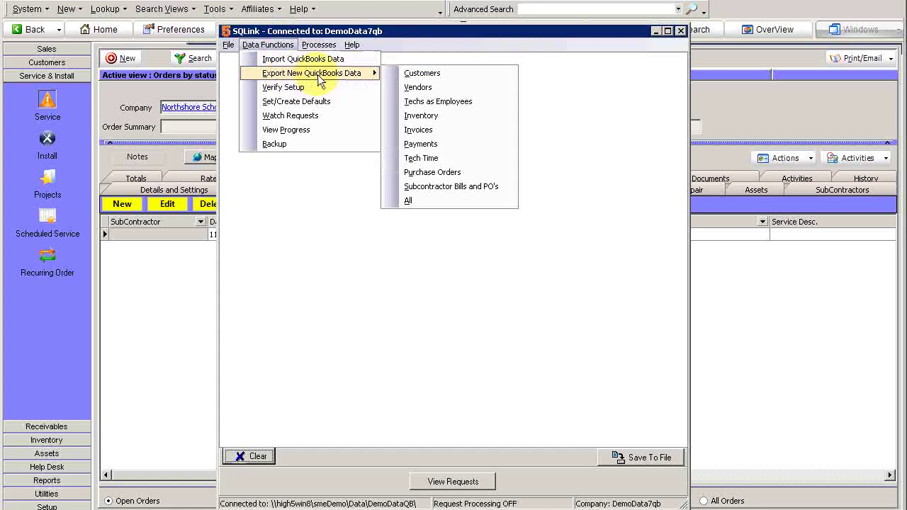
pyautogui.click(434, 76)
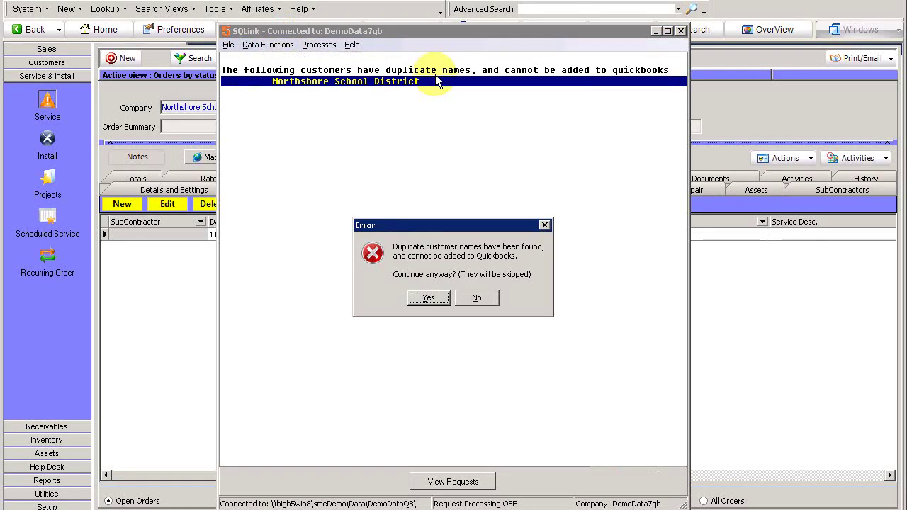
pyautogui.click(434, 299)
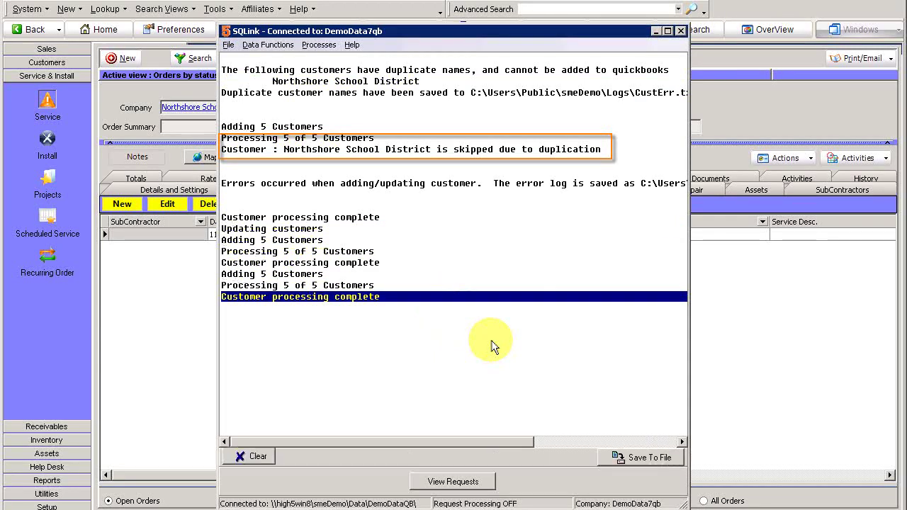
# - Clear the SQLink log and export the new invoices to QuickBooks
pyautogui.click(261, 456)
pyautogui.click(275, 45)
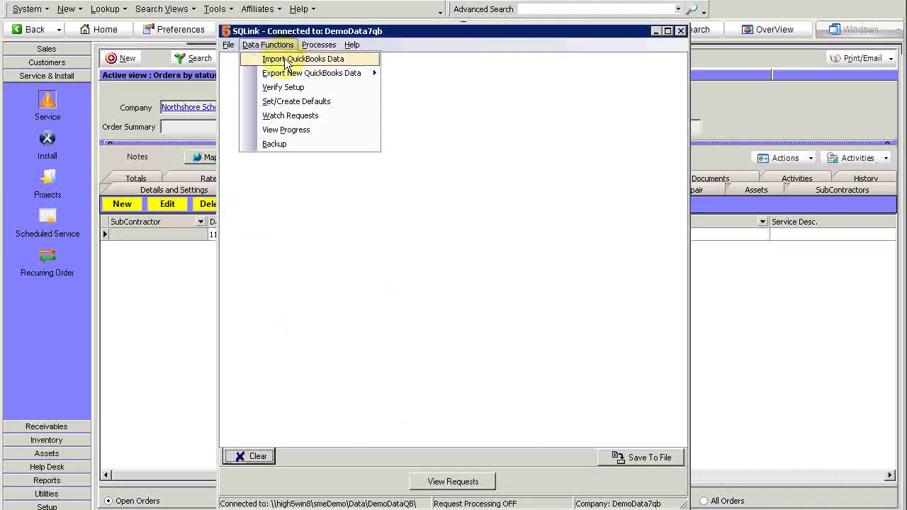
pyautogui.moveTo(359, 73)
pyautogui.click(434, 132)
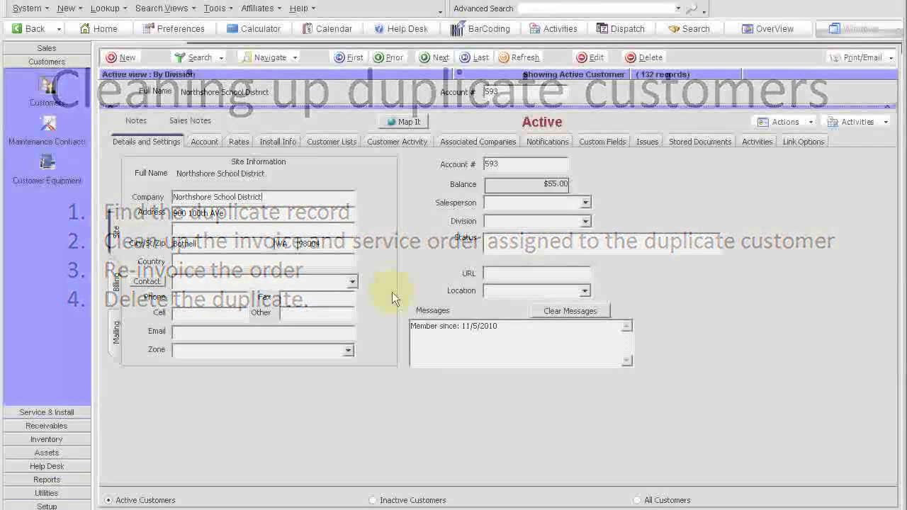
# - In the customer search list, create a new view with Name, Address1, Address2, City, St, BillName, CustID, ParentID and QBExport columns
pyautogui.click(222, 57)
pyautogui.click(227, 75)
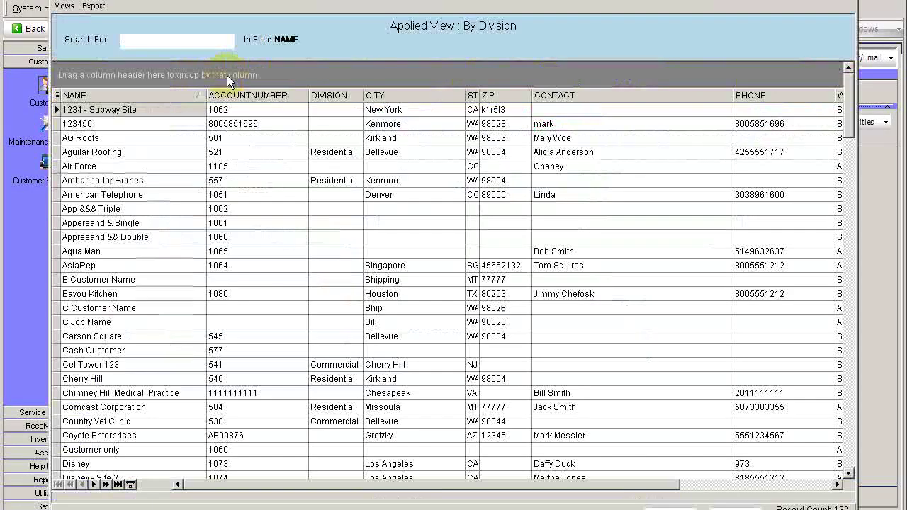
pyautogui.click(64, 7)
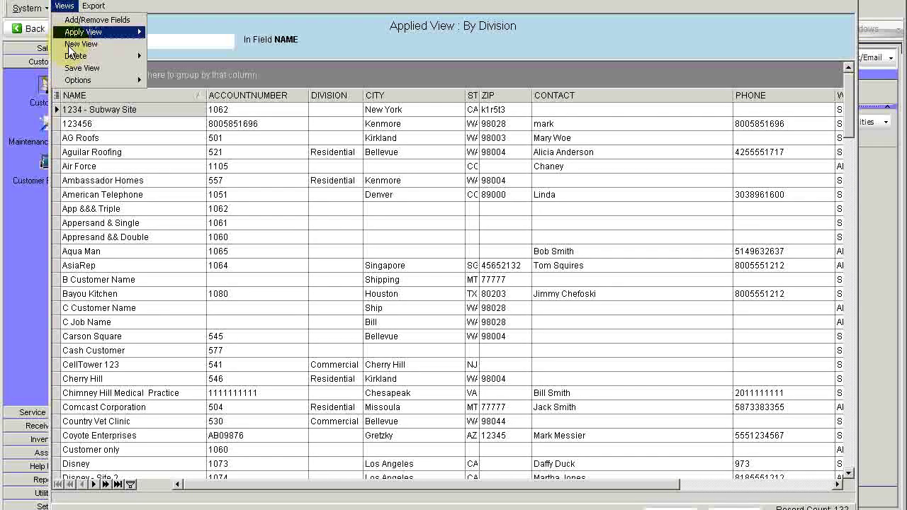
pyautogui.click(68, 44)
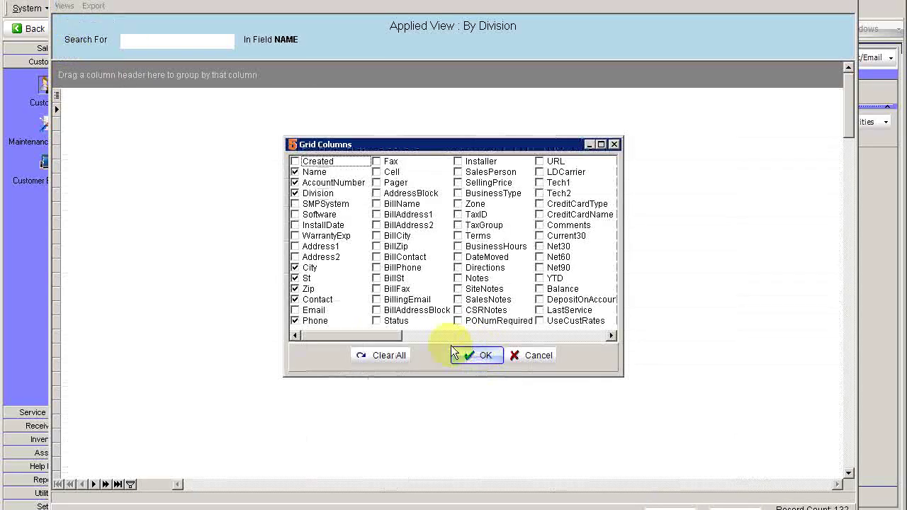
pyautogui.click(388, 355)
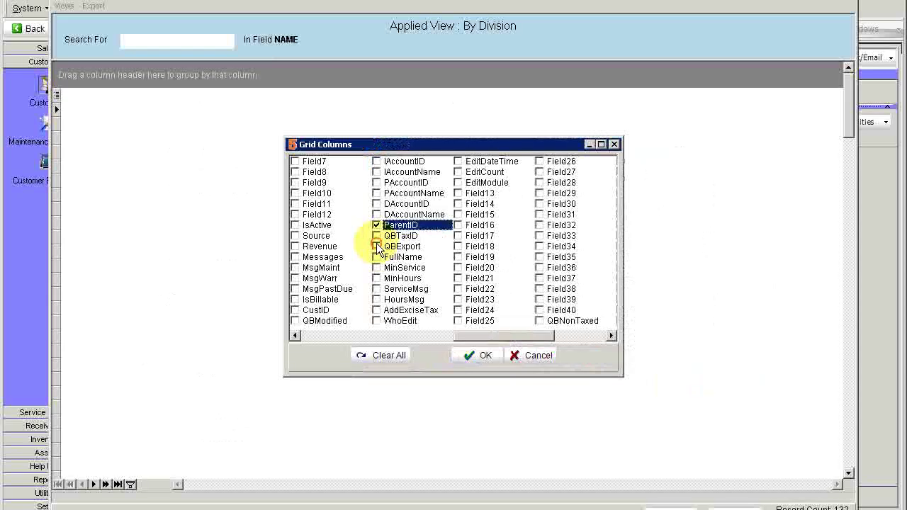
pyautogui.click(376, 245)
pyautogui.click(294, 310)
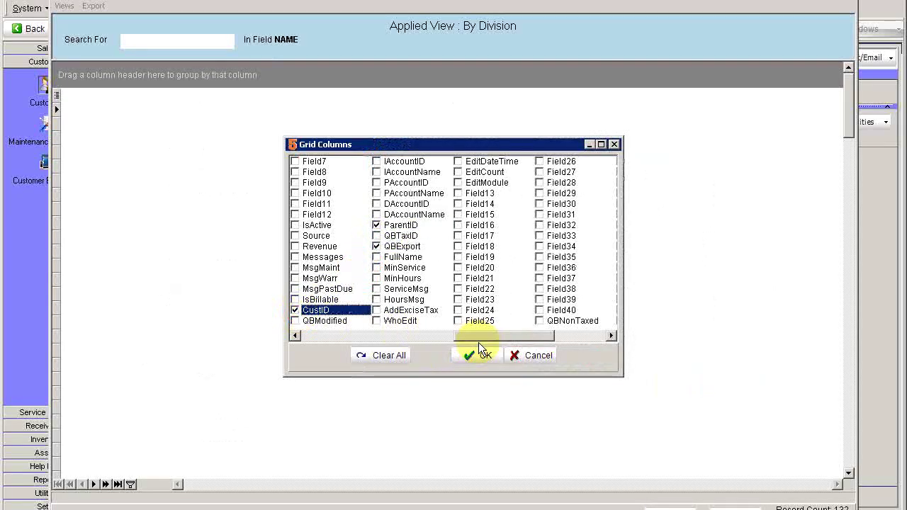
pyautogui.click(483, 355)
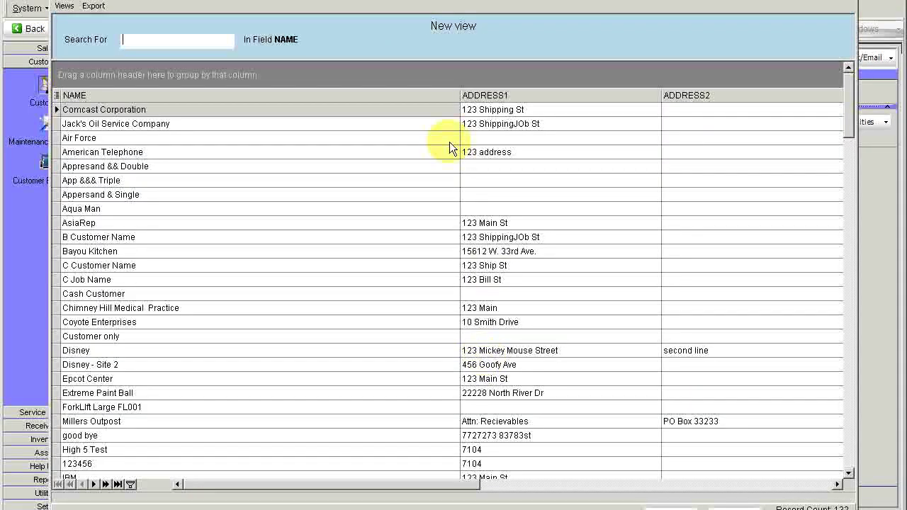
# - Narrow the Name, Address1, Address2 and BillName columns and move BillName ahead of Name
pyautogui.moveTo(461, 94); pyautogui.dragTo(199, 93)
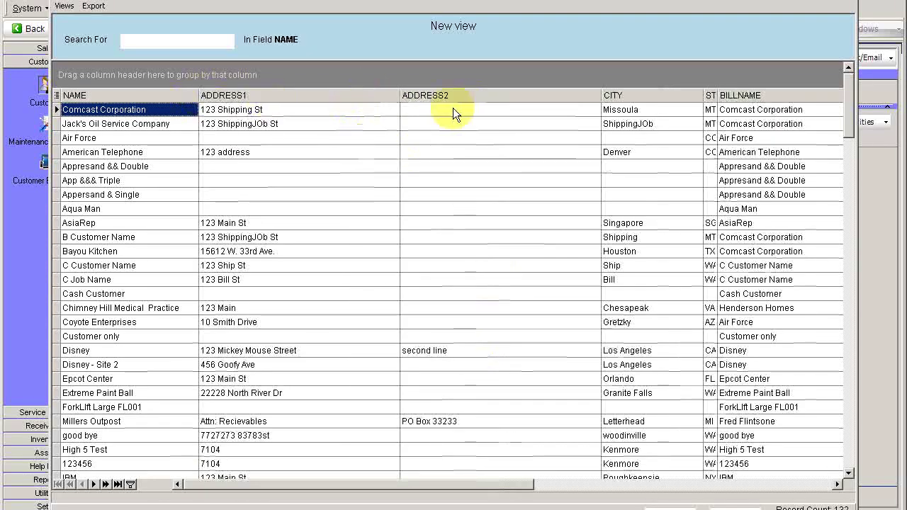
pyautogui.moveTo(602, 95); pyautogui.dragTo(466, 93)
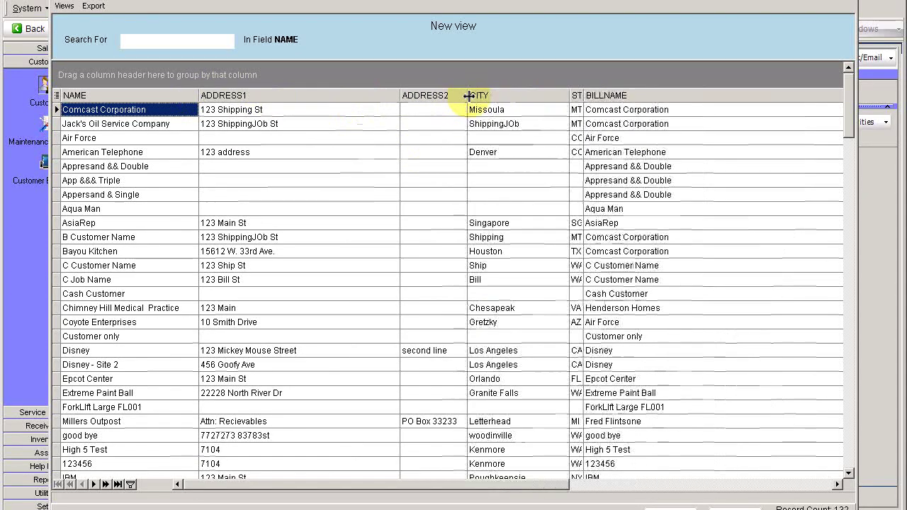
pyautogui.moveTo(641, 94); pyautogui.dragTo(270, 95)
pyautogui.moveTo(598, 94); pyautogui.dragTo(78, 97)
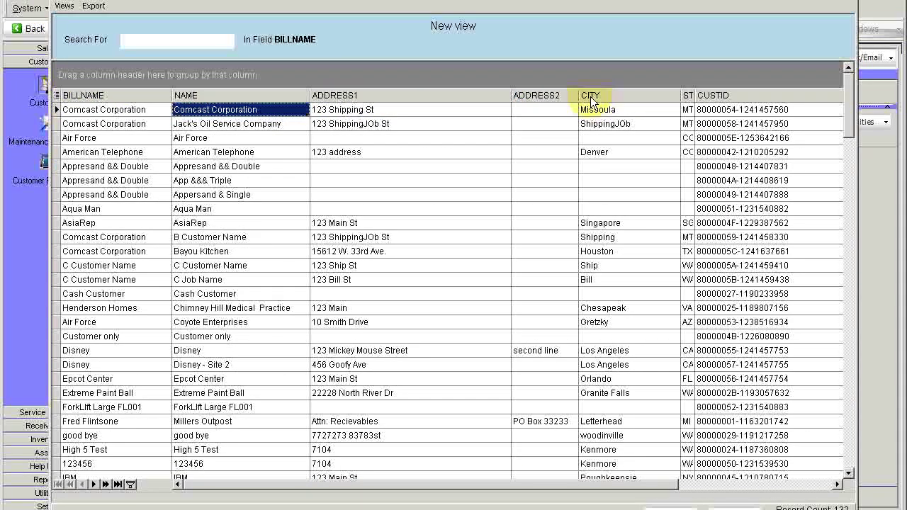
pyautogui.moveTo(510, 92); pyautogui.dragTo(411, 93)
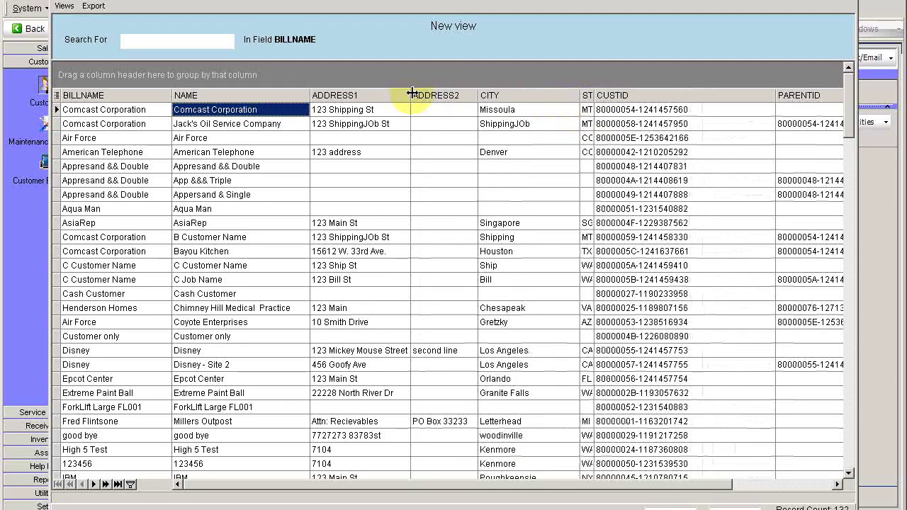
# - Save the customer list layout as a view named DupCheck
pyautogui.click(64, 5)
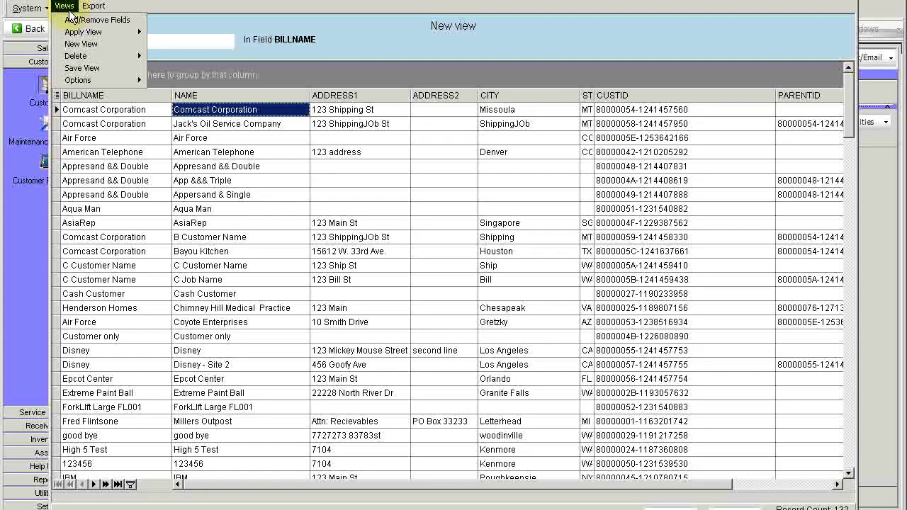
pyautogui.click(85, 68)
pyautogui.write('D')
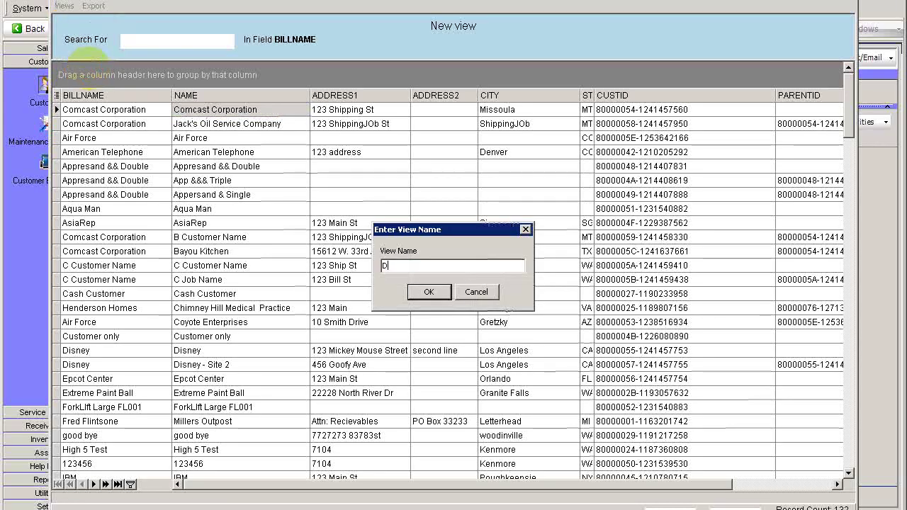
pyautogui.write('upCHeck')
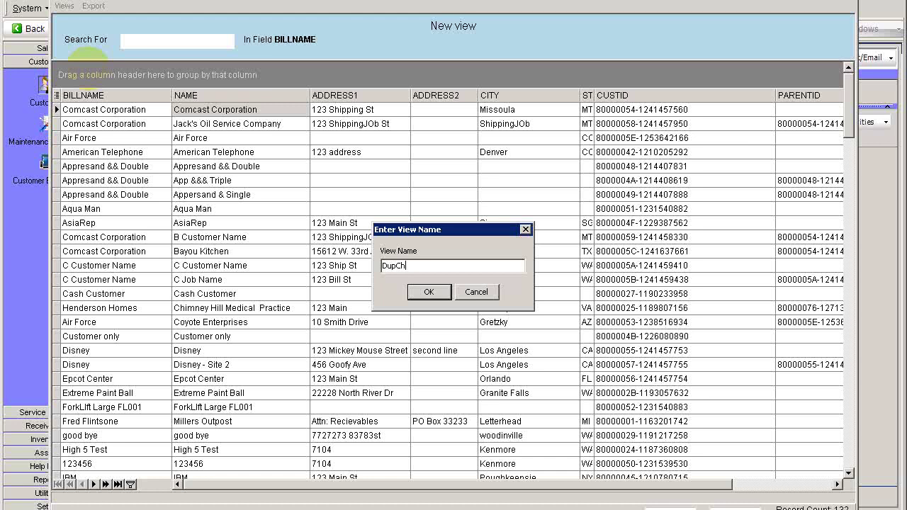
pyautogui.press('Return')
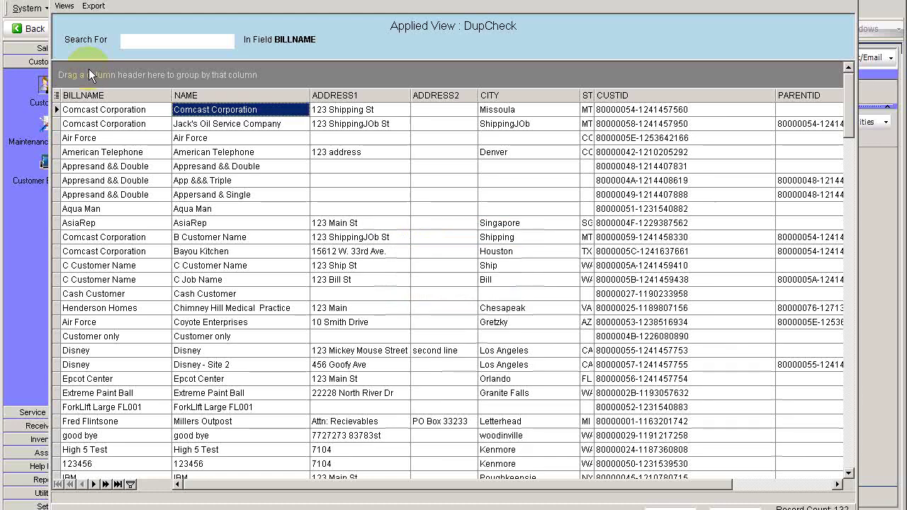
# - Sort the customer list by name and search it for "northshore"
pyautogui.click(200, 95)
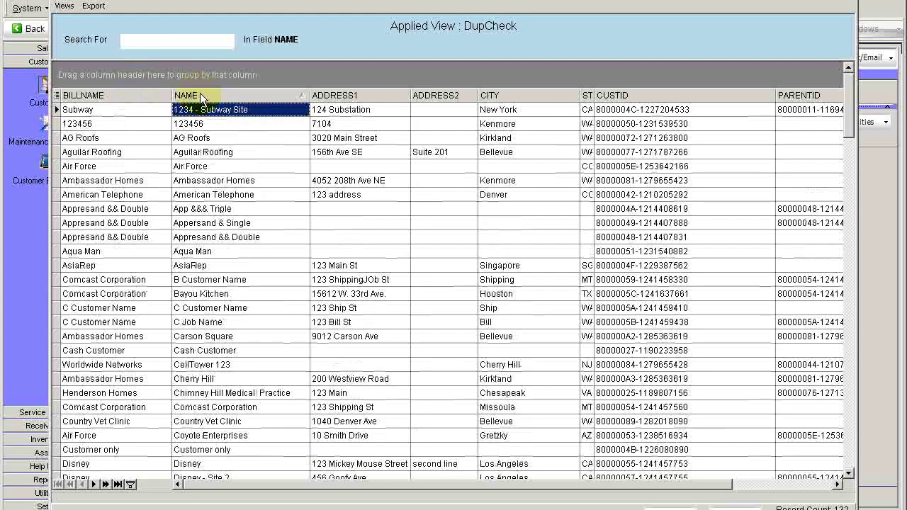
pyautogui.click(185, 39)
pyautogui.write('northshore')
pyautogui.click(296, 407)
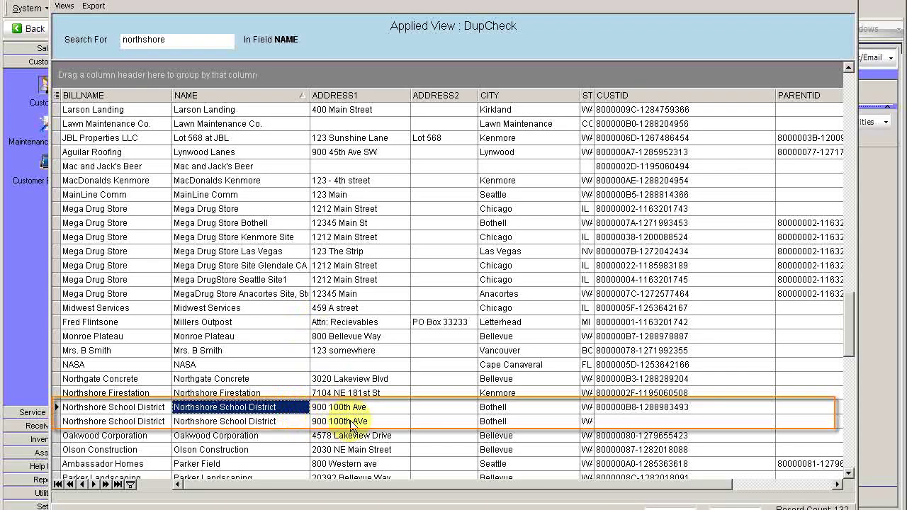
# - Open the Northshore School District record that has no CustID, append "(DUP)" to its company name and save it
pyautogui.click(624, 424)
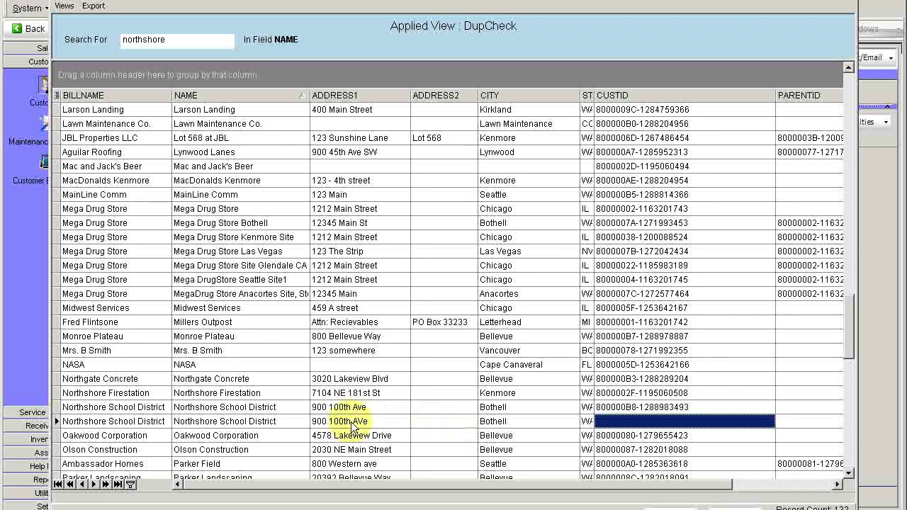
pyautogui.doubleClick(616, 424)
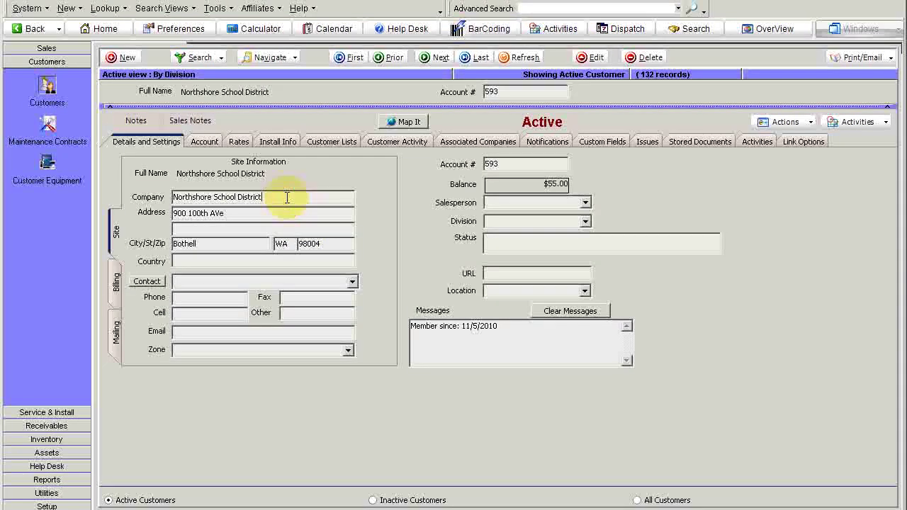
pyautogui.write('(DUP')
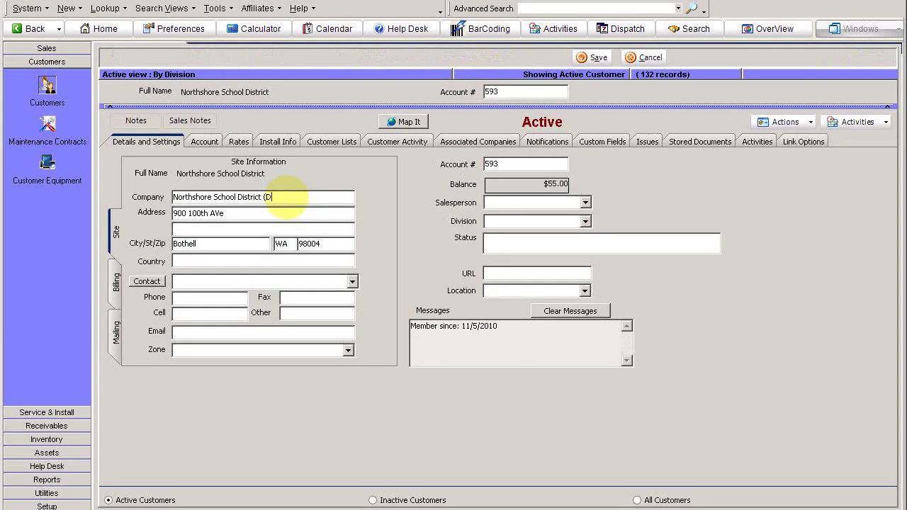
pyautogui.click(590, 58)
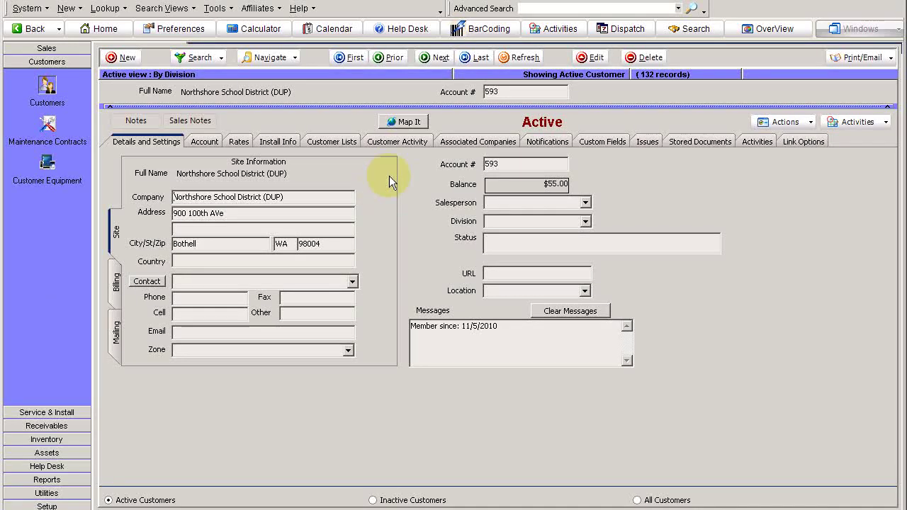
# - Open the invoice in the duplicate customer's activity history and roll it back, confirming its deletion
pyautogui.click(396, 142)
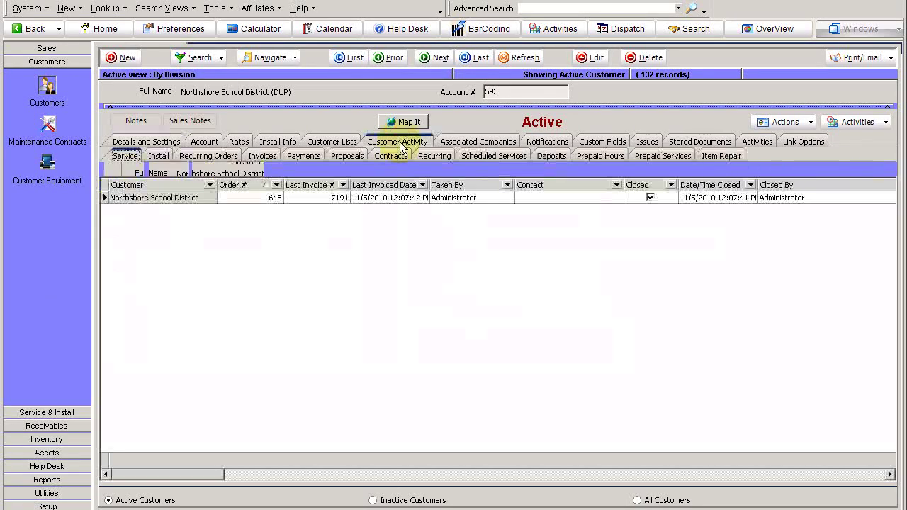
pyautogui.click(263, 156)
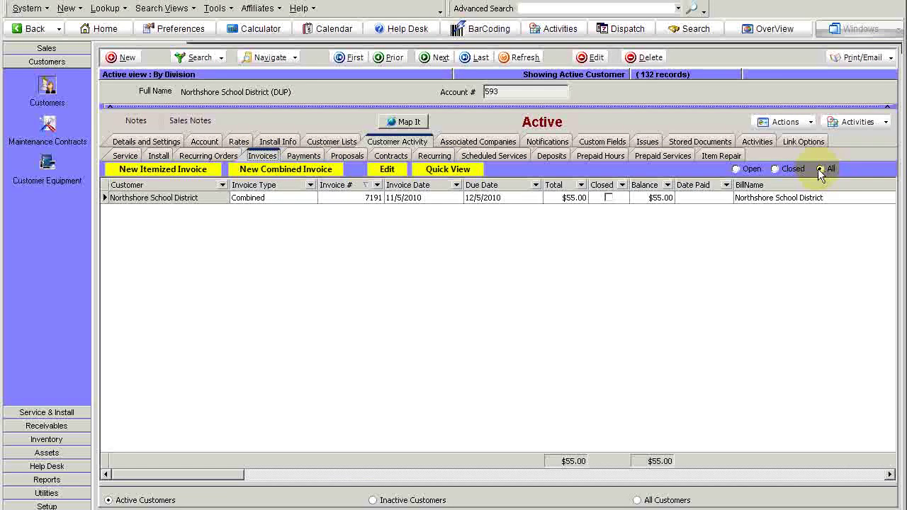
pyautogui.click(213, 200)
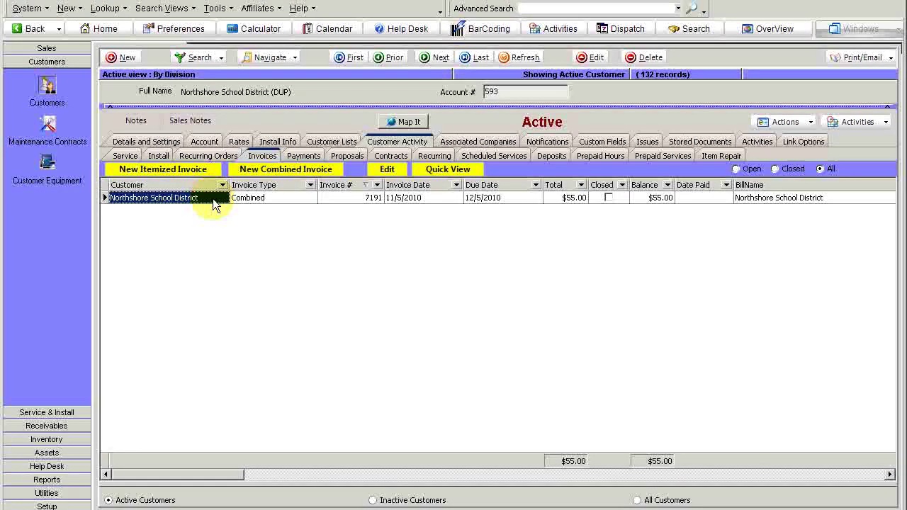
pyautogui.doubleClick(215, 202)
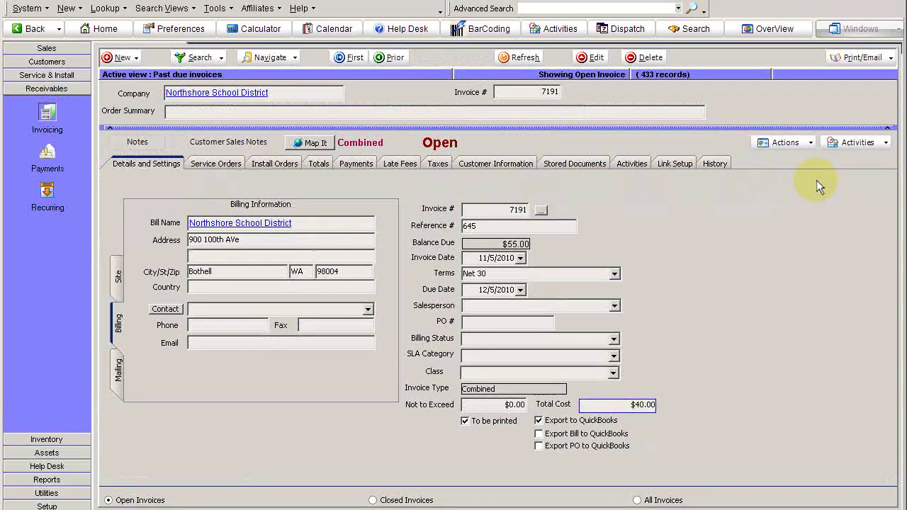
pyautogui.click(811, 143)
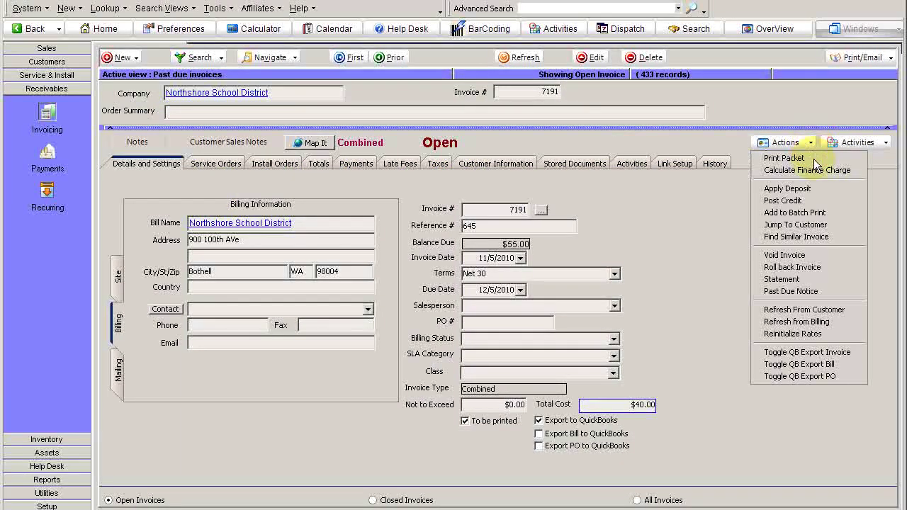
pyautogui.click(804, 267)
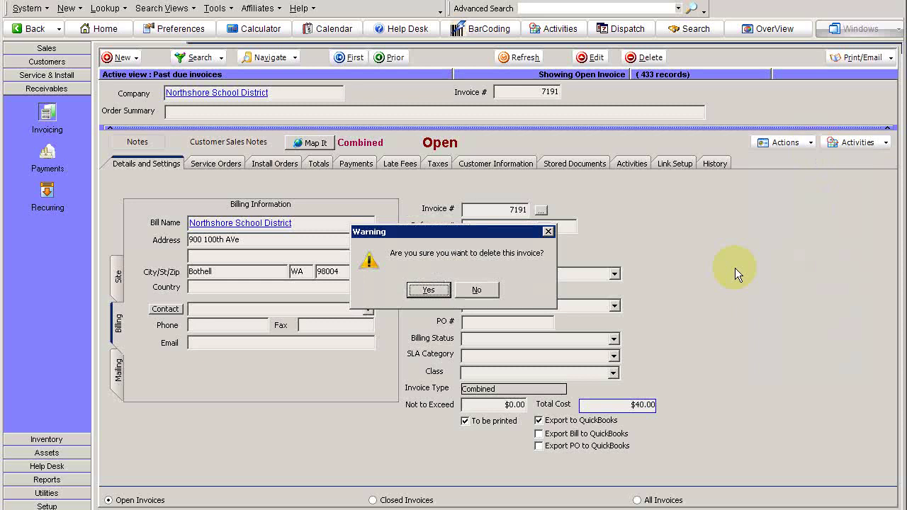
pyautogui.click(429, 290)
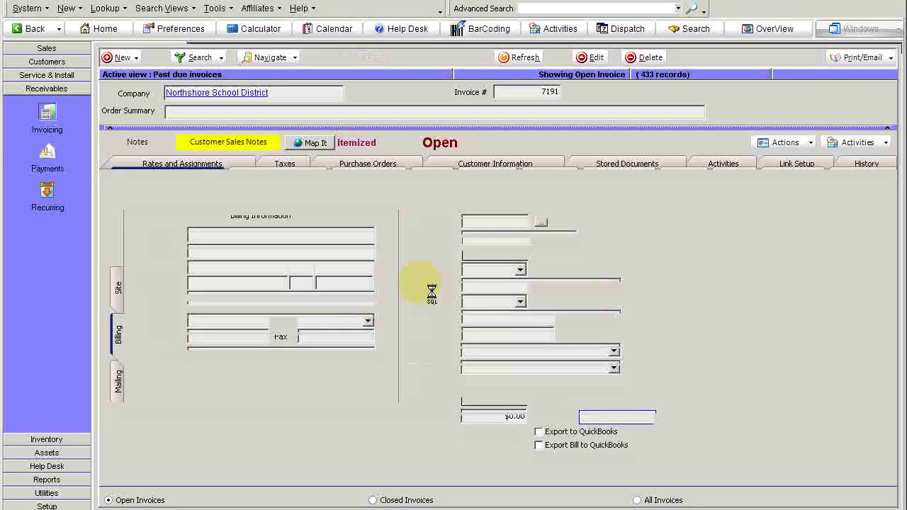
# - Return to the duplicate customer record and open the closed service order in its activity history
pyautogui.click(47, 62)
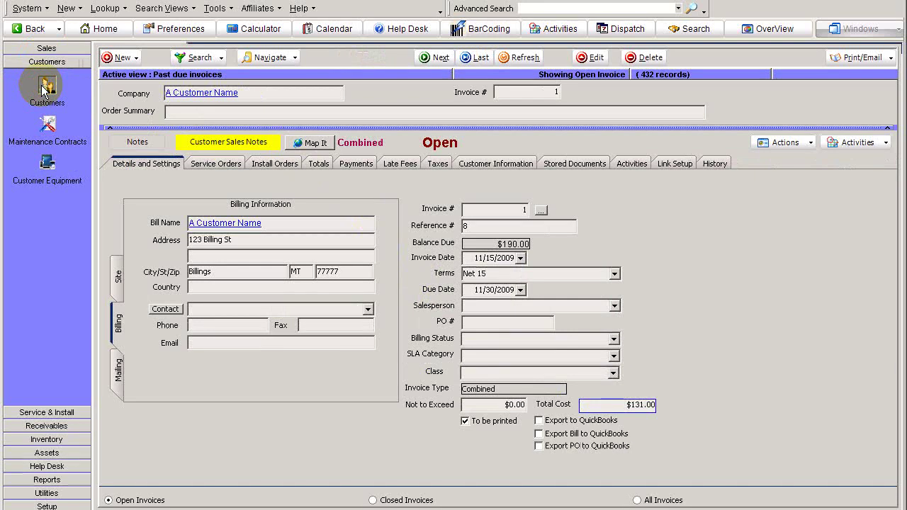
pyautogui.click(44, 87)
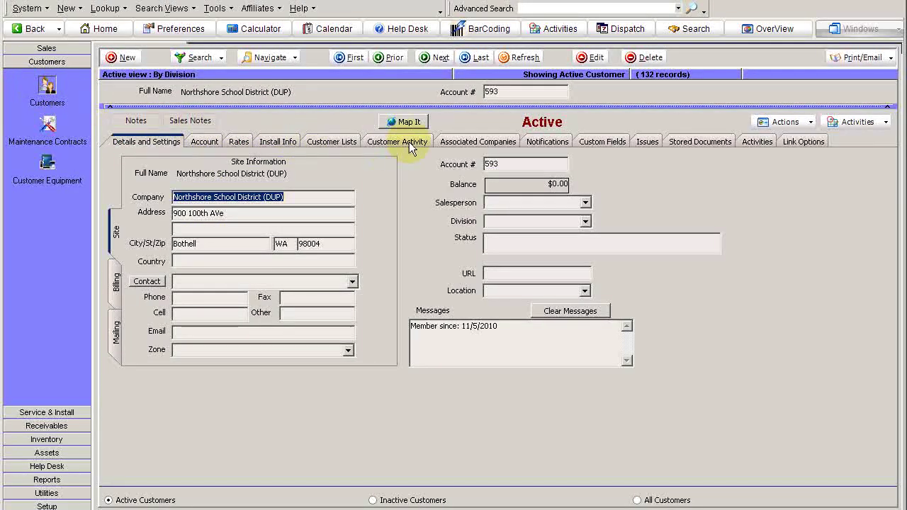
pyautogui.click(410, 145)
pyautogui.click(188, 199)
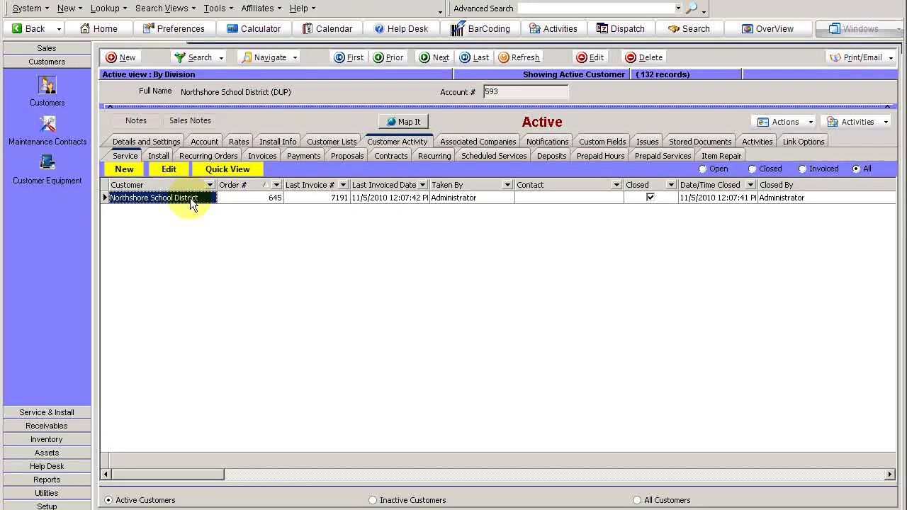
pyautogui.doubleClick(189, 199)
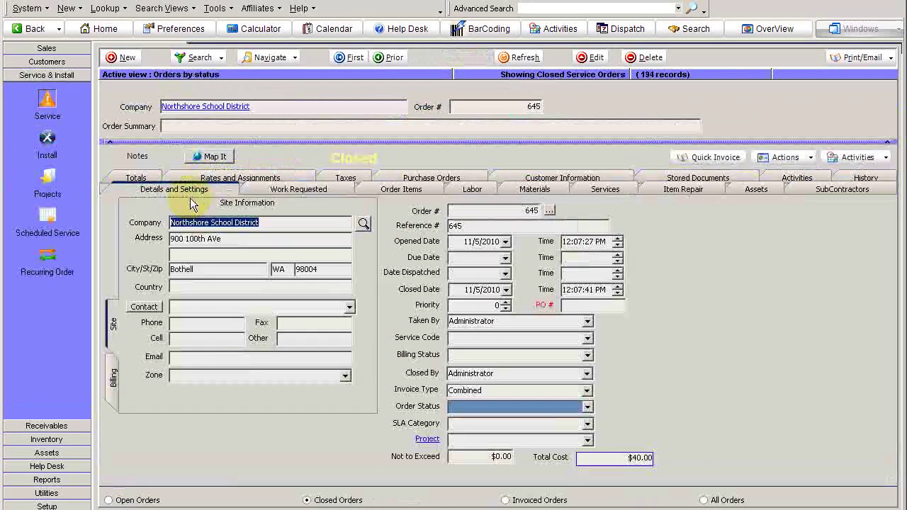
# - Change the service order's customer to the original Northshore School District record without the (DUP) suffix, searching for "northshore"
pyautogui.click(363, 224)
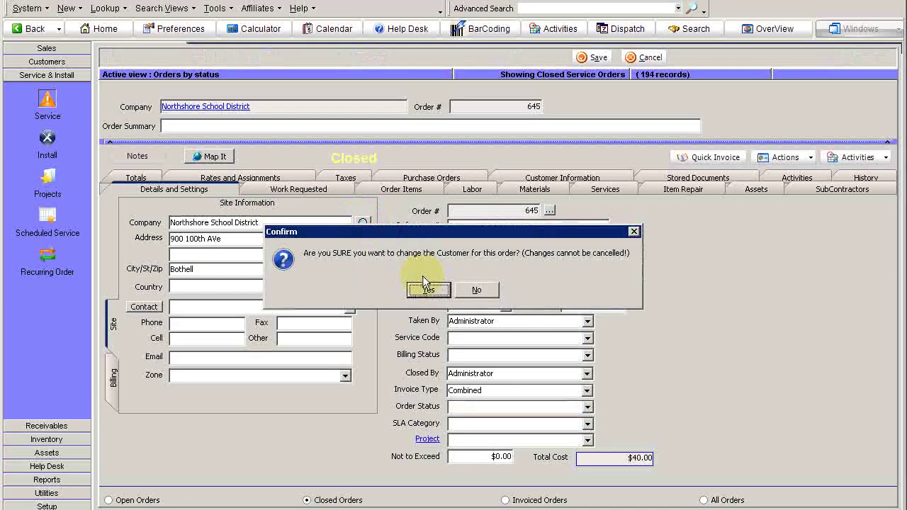
pyautogui.click(429, 290)
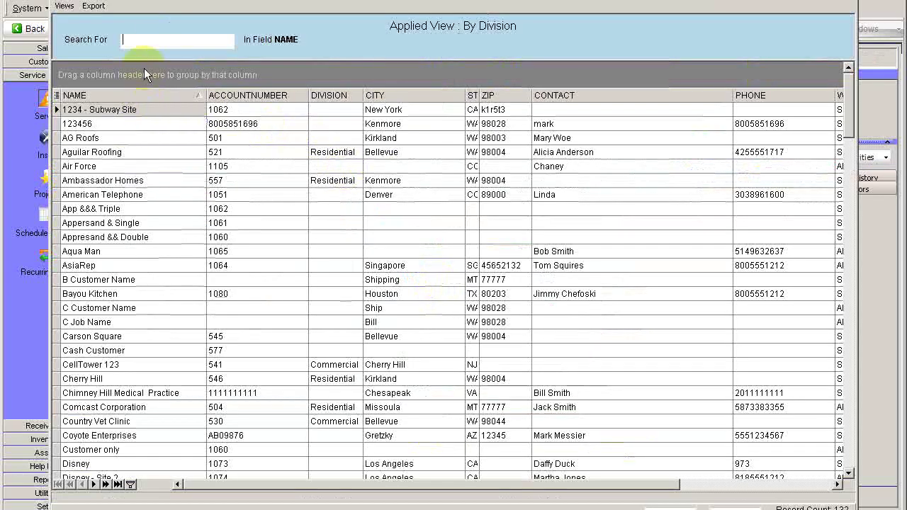
pyautogui.write('norh')
pyautogui.press('BackSpace')
pyautogui.write('thshore')
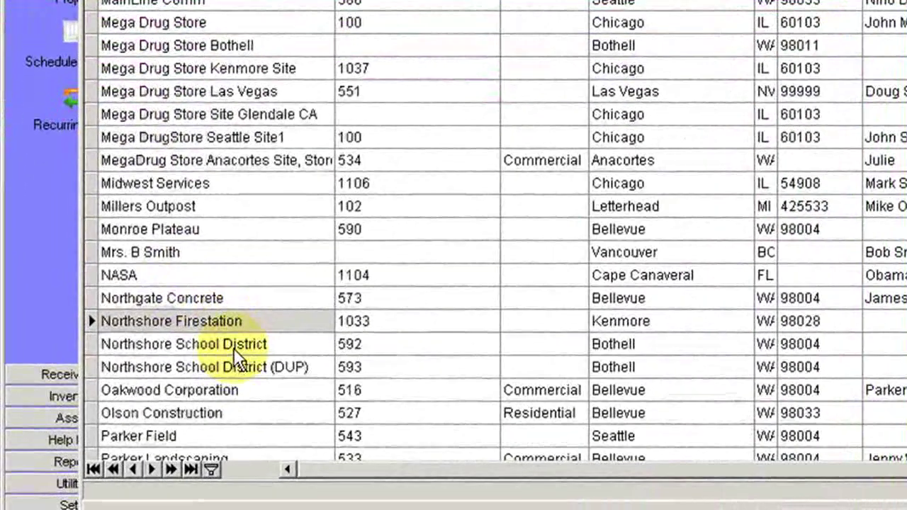
pyautogui.click(199, 373)
pyautogui.click(253, 375)
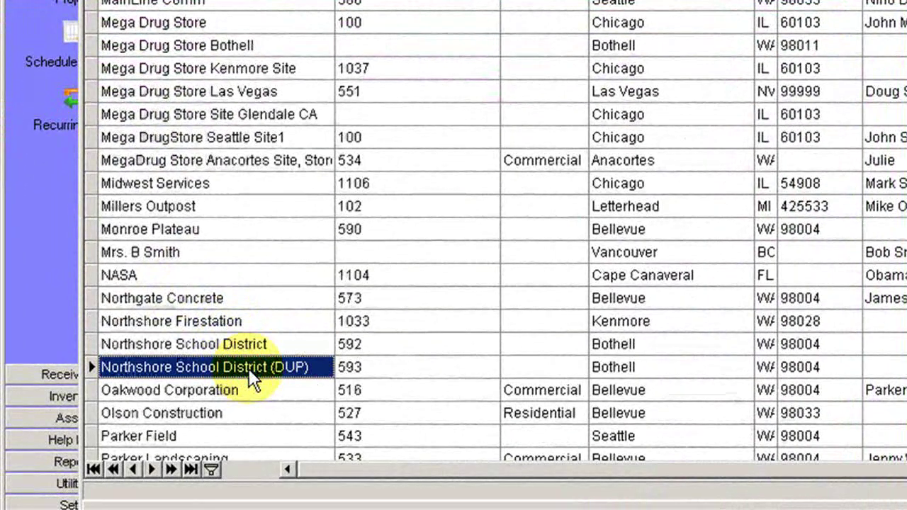
pyautogui.click(255, 344)
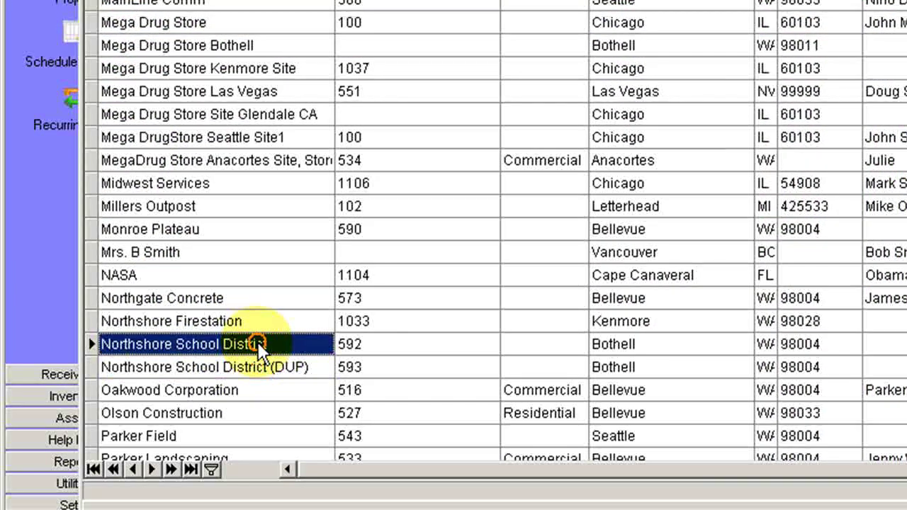
pyautogui.doubleClick(255, 344)
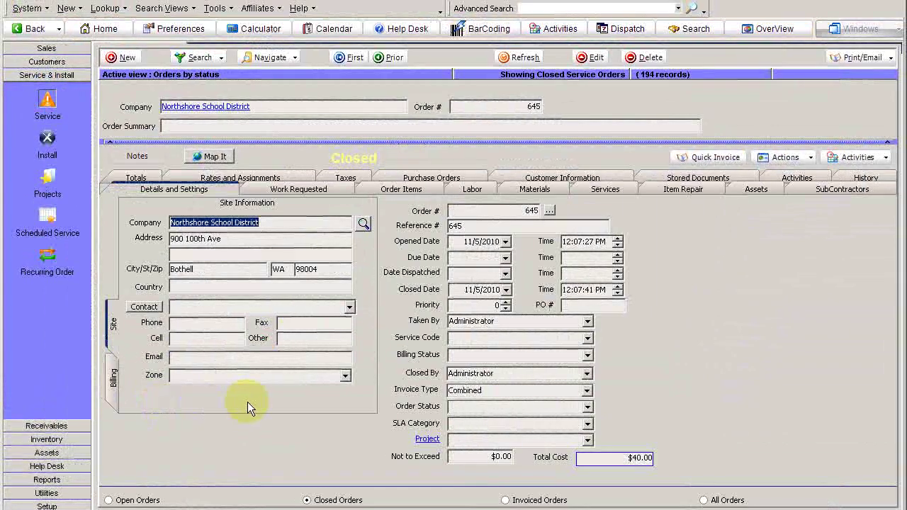
# - Generate a regular invoice from the closed Northshore School District service order, declining the follow-up prompt
pyautogui.click(791, 162)
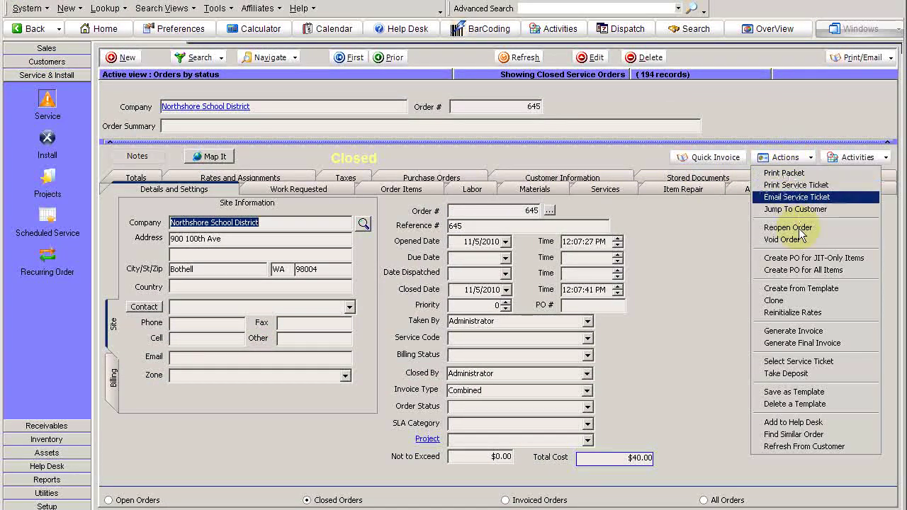
pyautogui.click(794, 332)
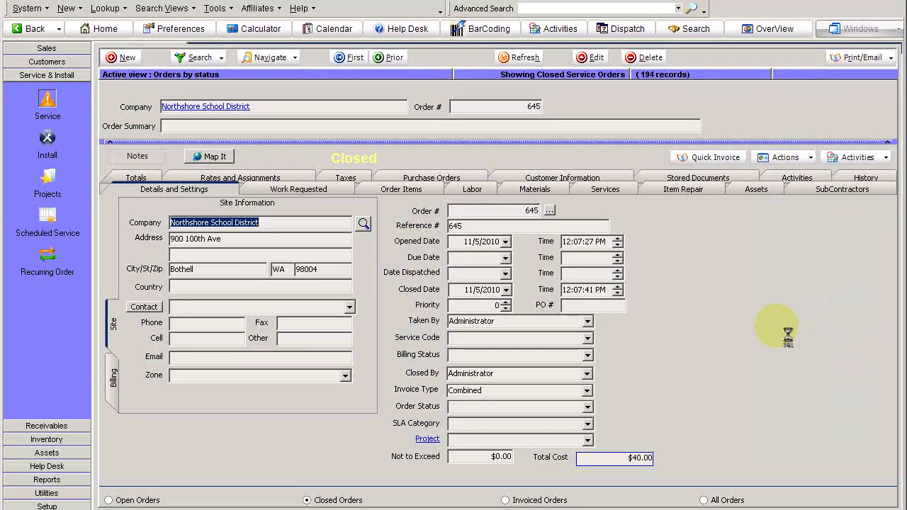
pyautogui.click(473, 290)
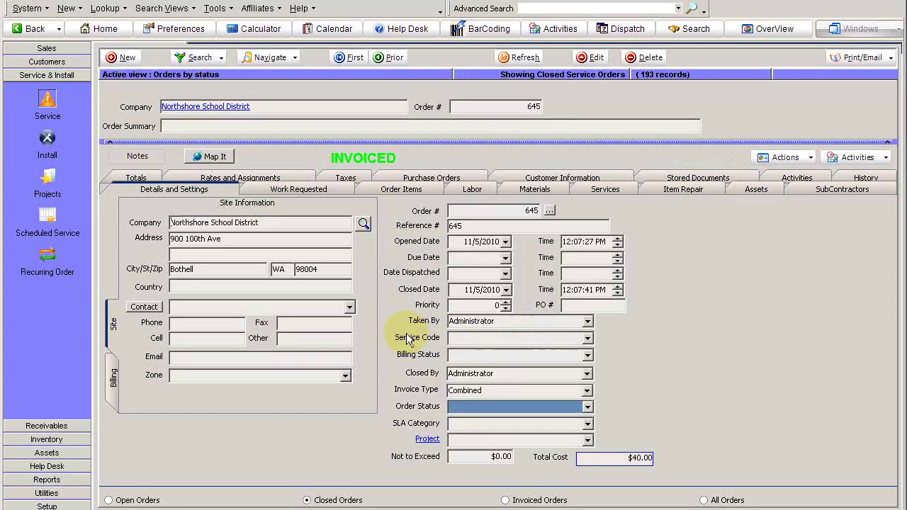
# - Return to the Northshore School District (DUP) customer record and delete it, confirming the deletion
pyautogui.click(49, 62)
pyautogui.click(49, 85)
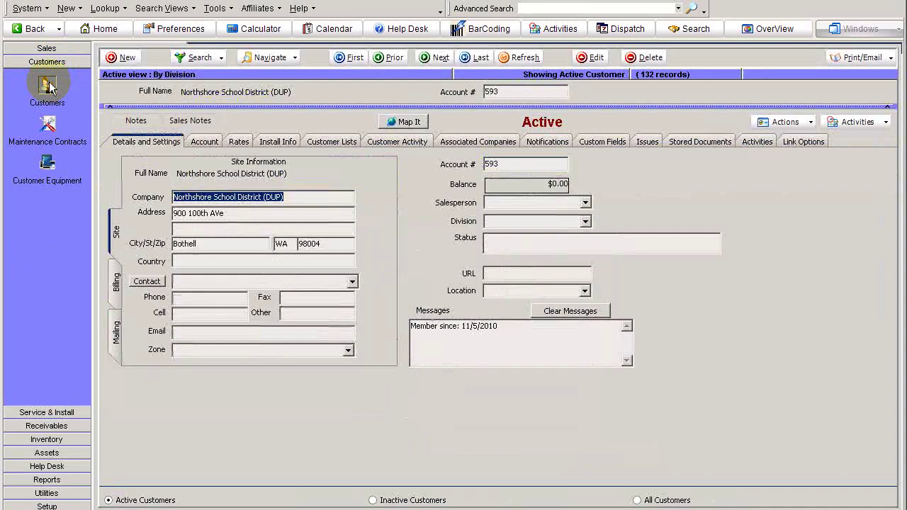
pyautogui.click(653, 59)
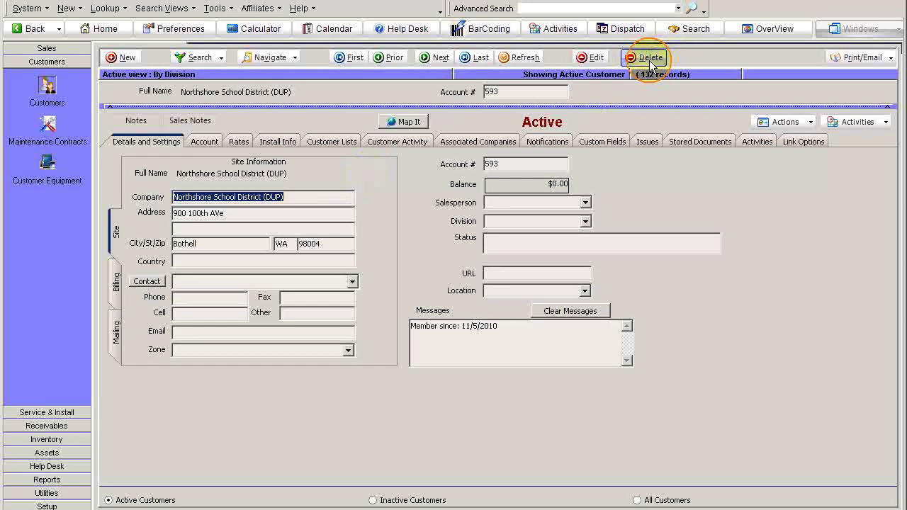
pyautogui.click(428, 290)
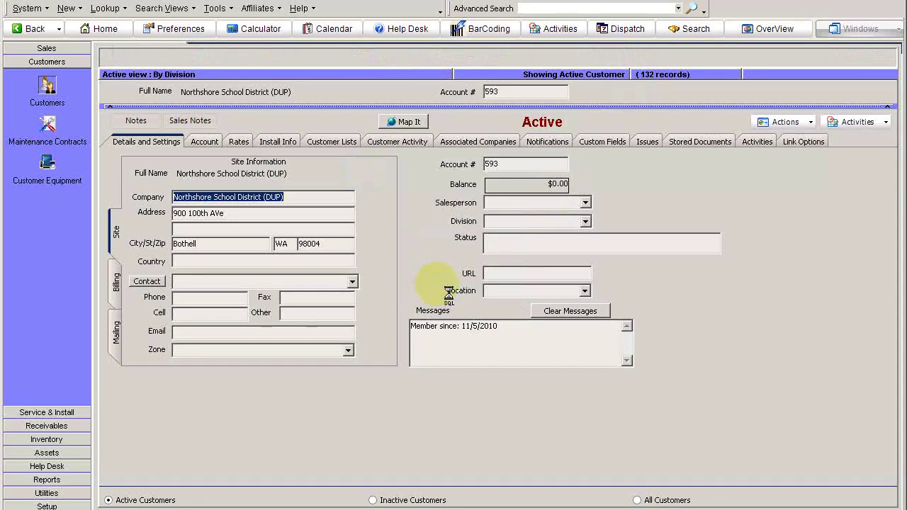
pyautogui.click(646, 57)
pyautogui.click(429, 292)
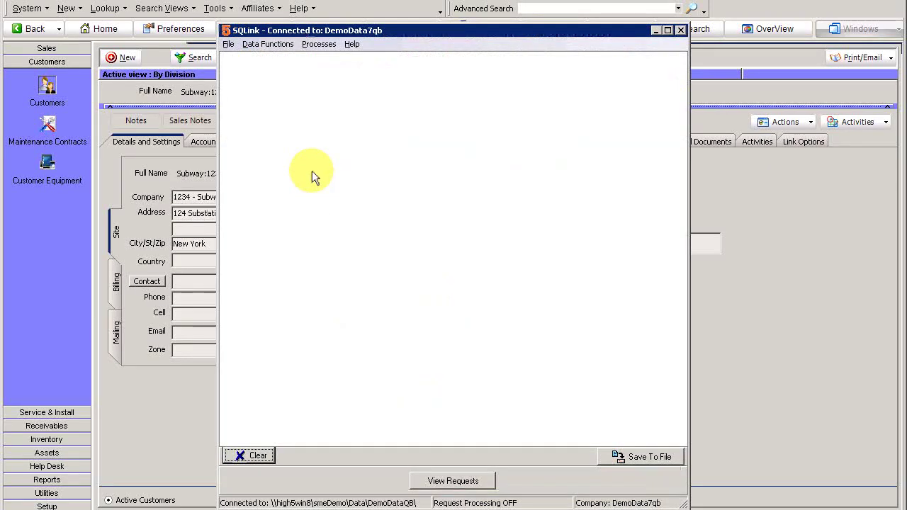
# - Switch to SQLink, export the new customers to QuickBooks and clear the processing log
pyautogui.click(275, 44)
pyautogui.moveTo(294, 74)
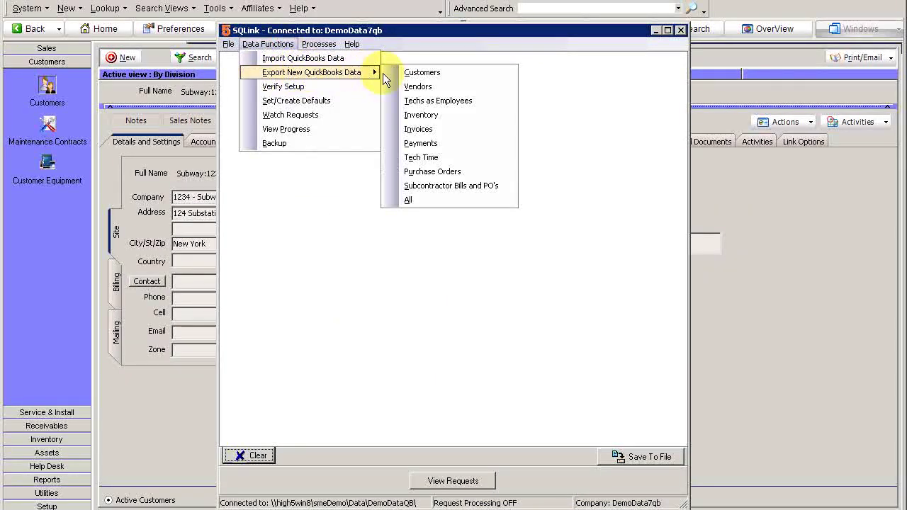
pyautogui.click(422, 74)
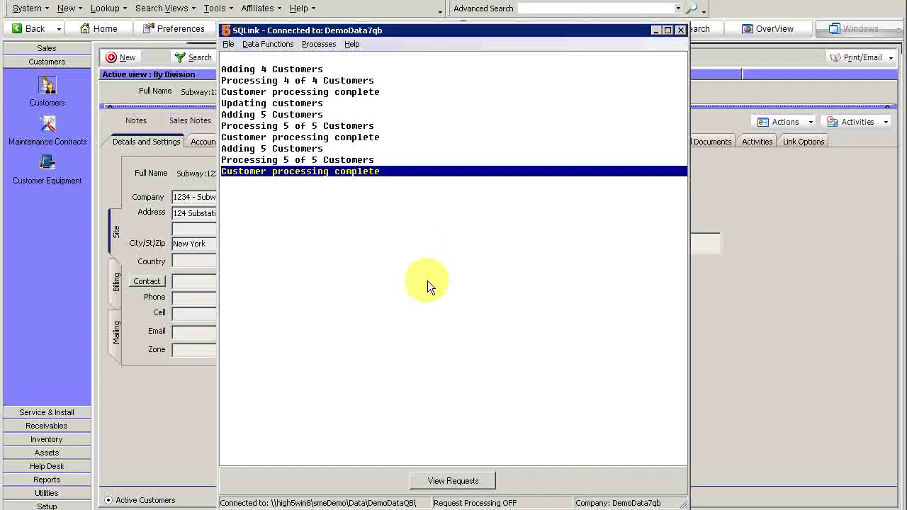
pyautogui.click(255, 455)
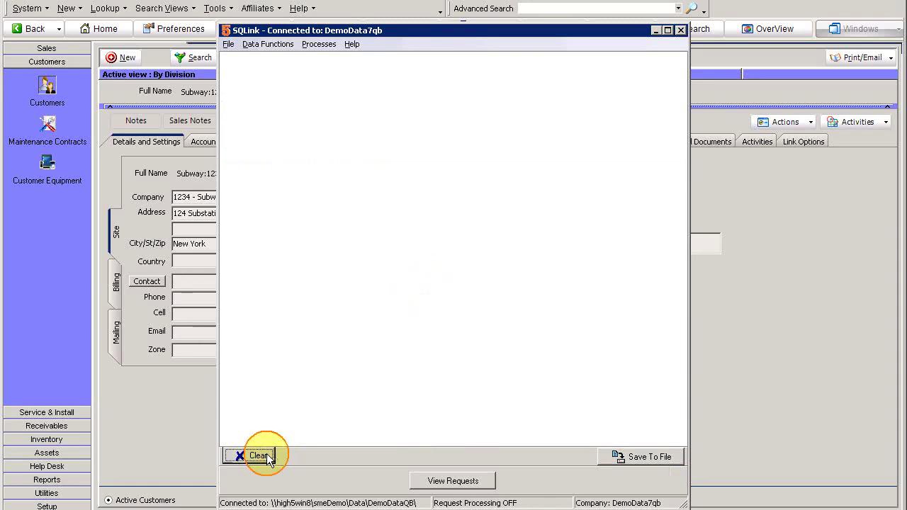
# - Export the new invoices to QuickBooks
pyautogui.click(267, 44)
pyautogui.moveTo(326, 72)
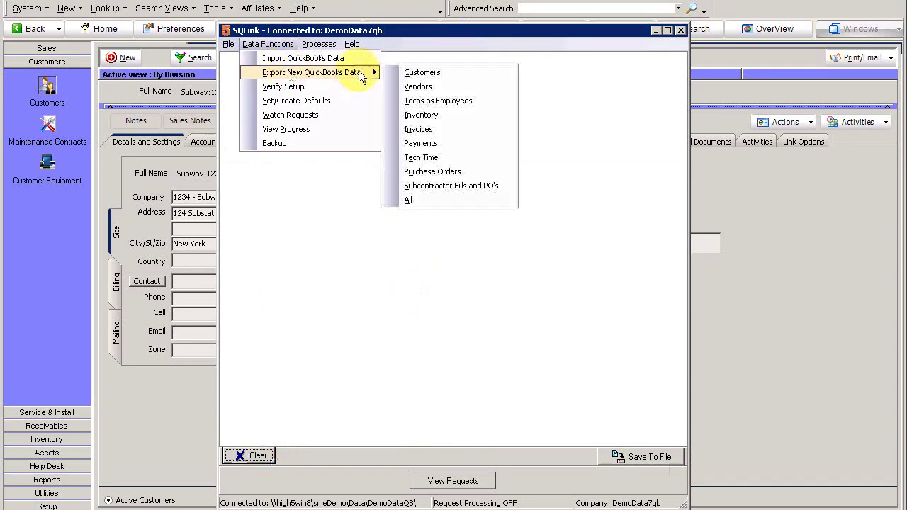
pyautogui.click(446, 129)
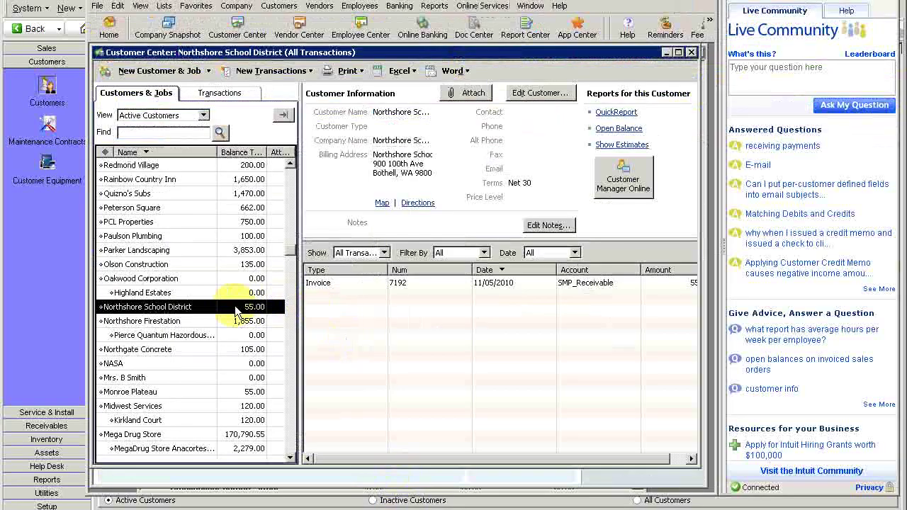
# - In the QuickBooks Customer Center, open Northshore School District's invoice dated 11/05/2010 and check its invoice number
pyautogui.click(317, 283)
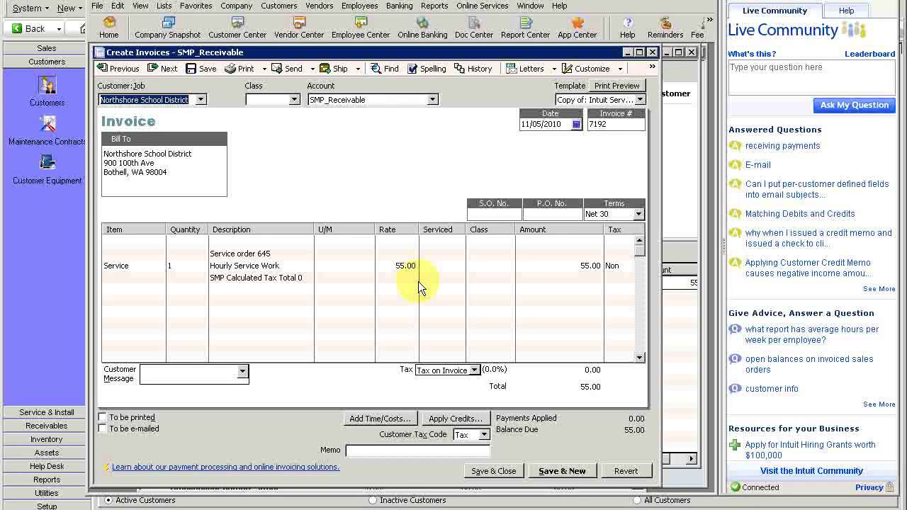
pyautogui.click(615, 126)
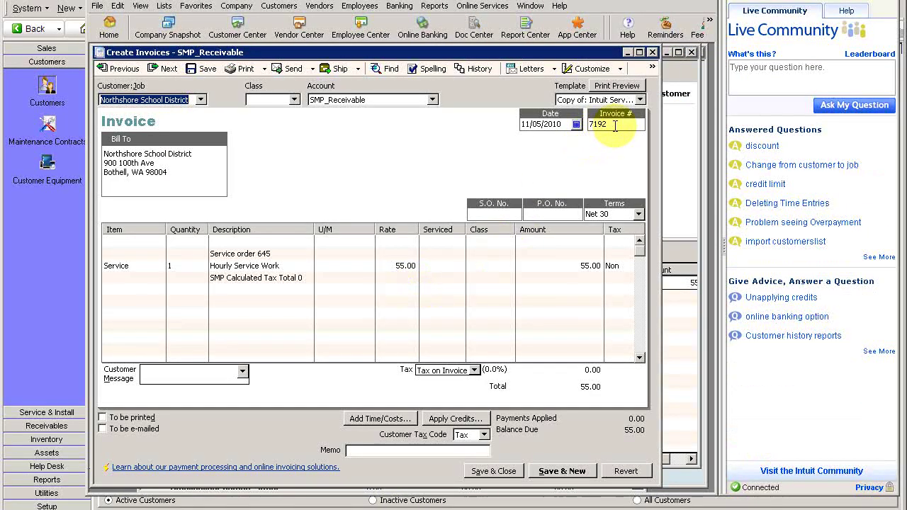